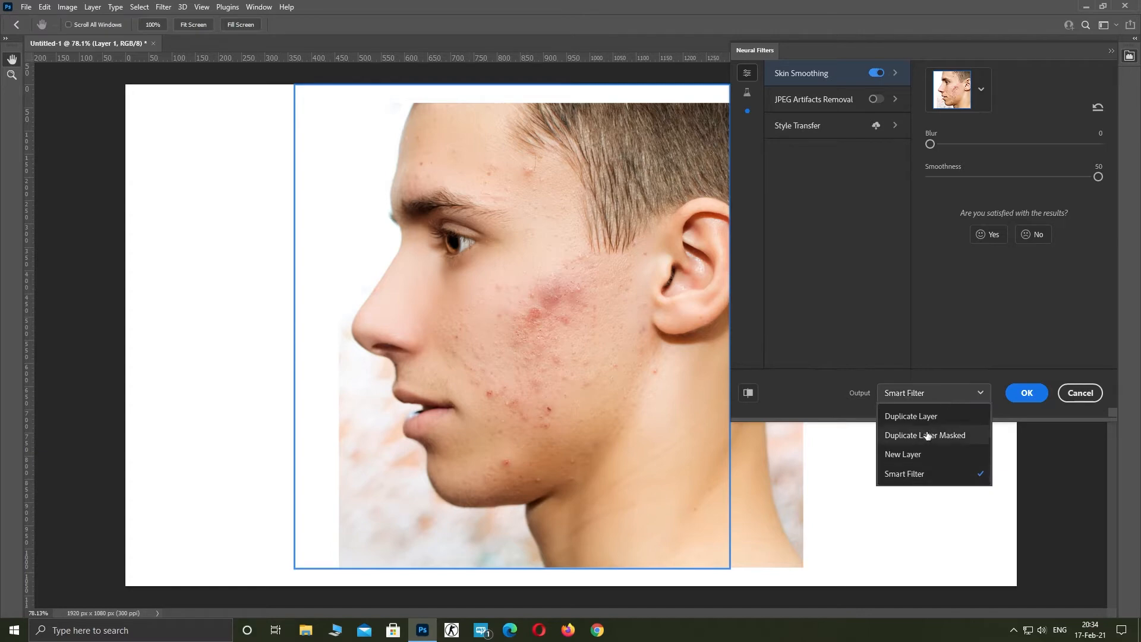
# Output the skin smoothing to a new layer and convert it with the image-asset copy layer into one smart object.
pyautogui.click(916, 457)
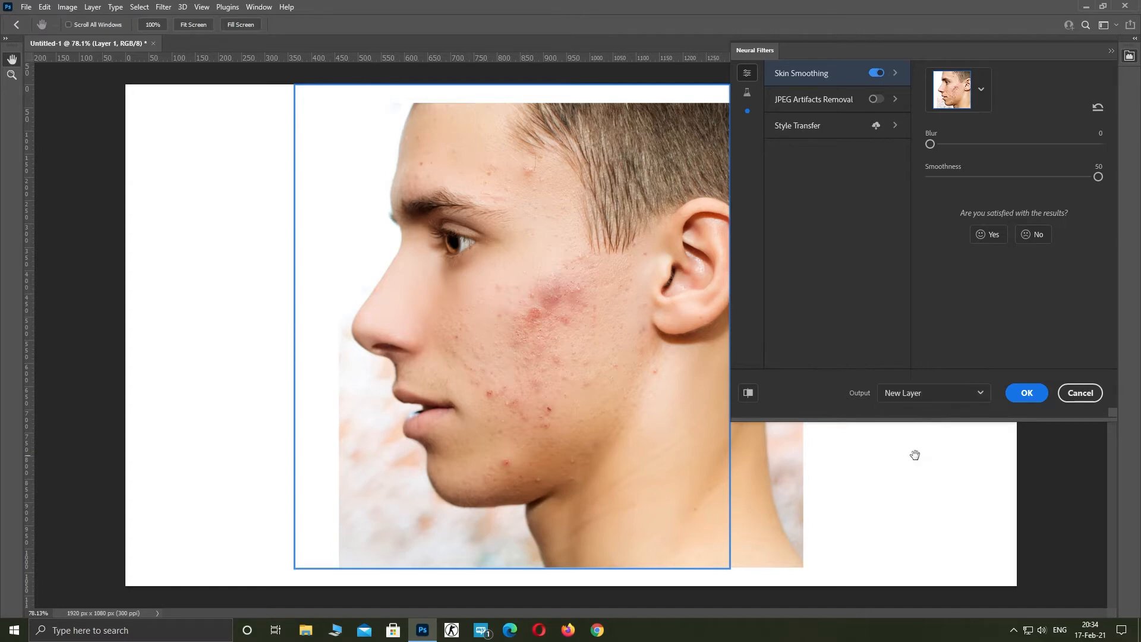
pyautogui.click(1026, 392)
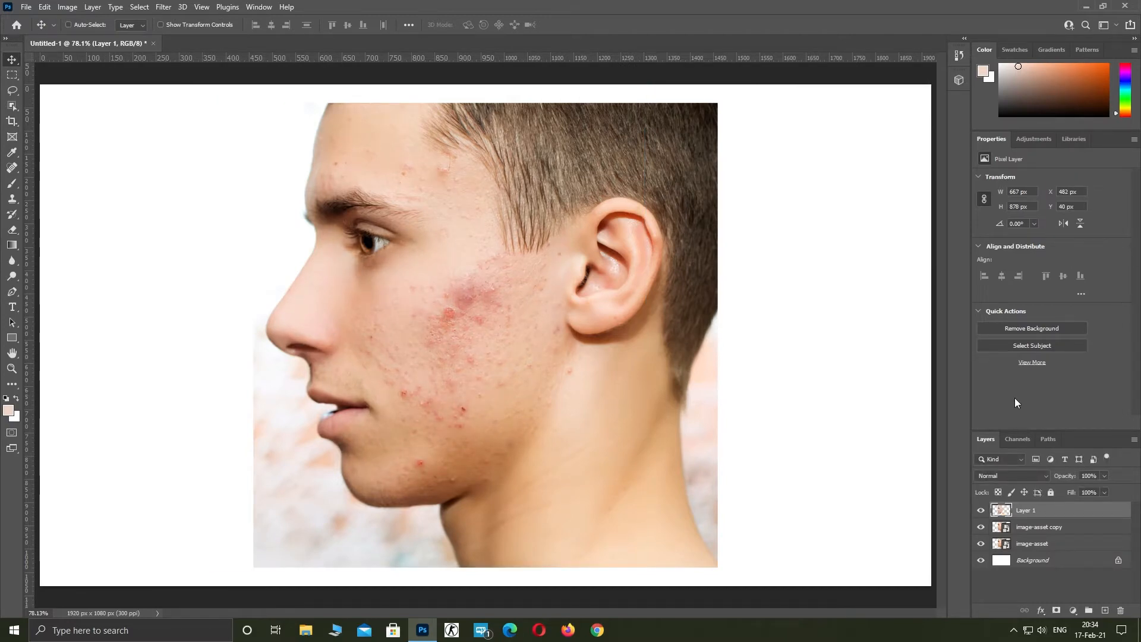
pyautogui.keyDown('shift'); pyautogui.click(998, 529); pyautogui.keyUp('shift')
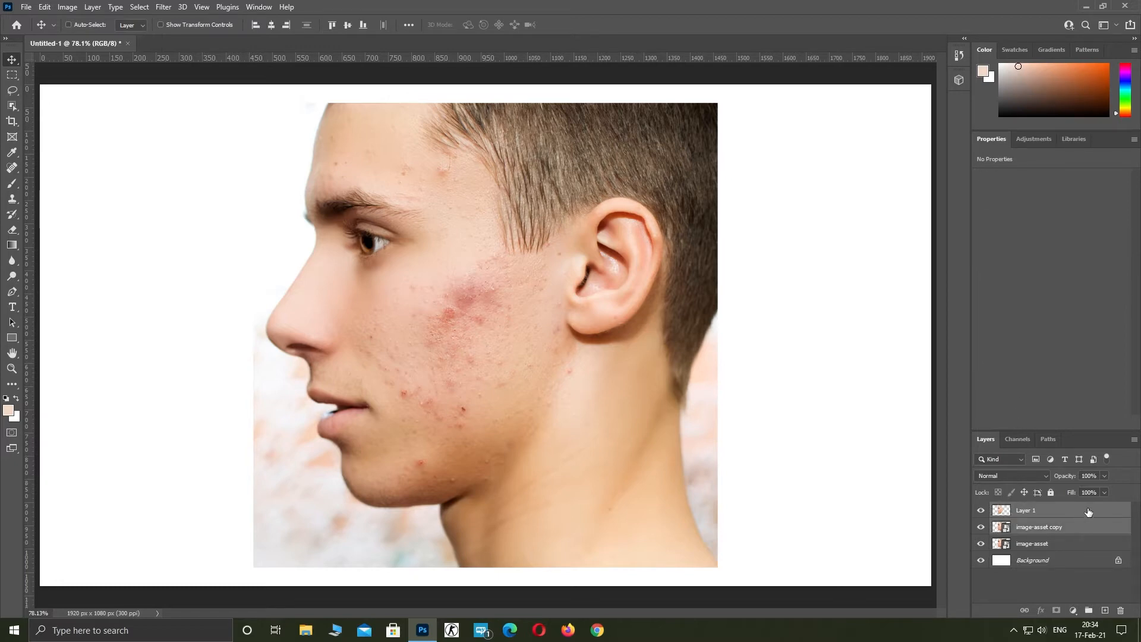
pyautogui.click(1134, 441)
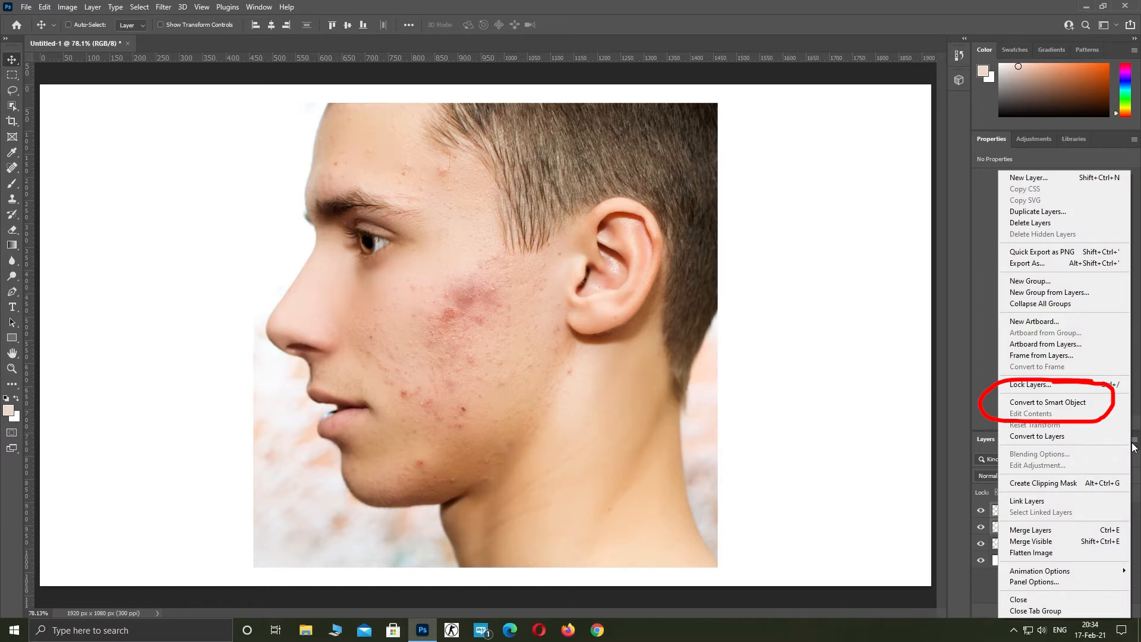
pyautogui.click(1085, 401)
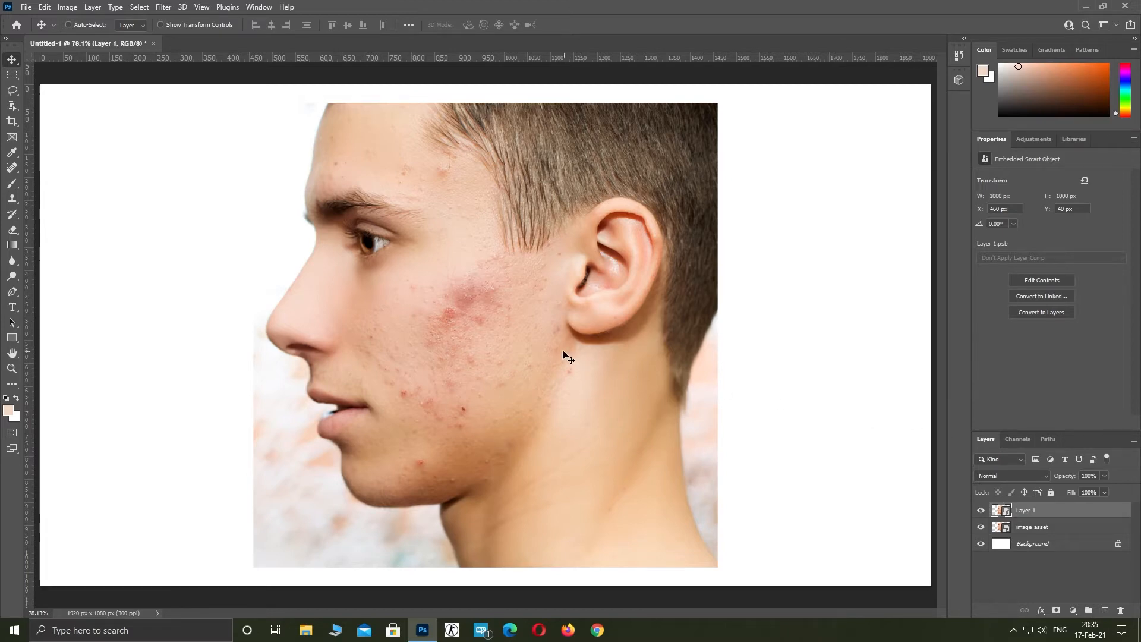
# Apply the Skin Smoothing neural filter to the smart object with Blur 0 and Smoothness 50, output to a new layer.
pyautogui.click(165, 9)
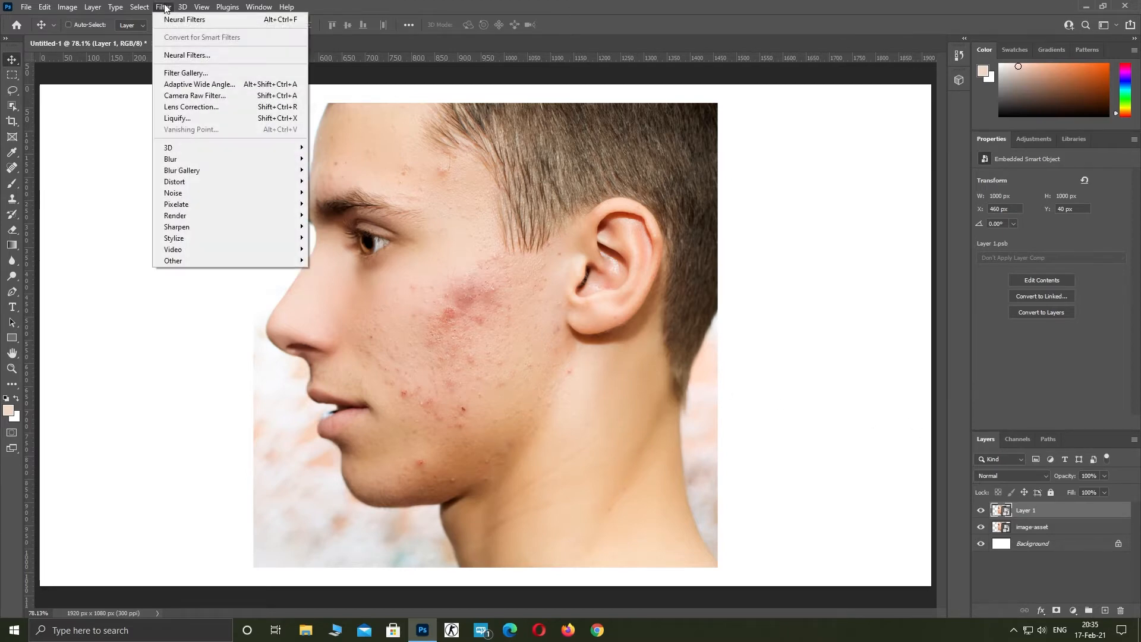
pyautogui.click(175, 54)
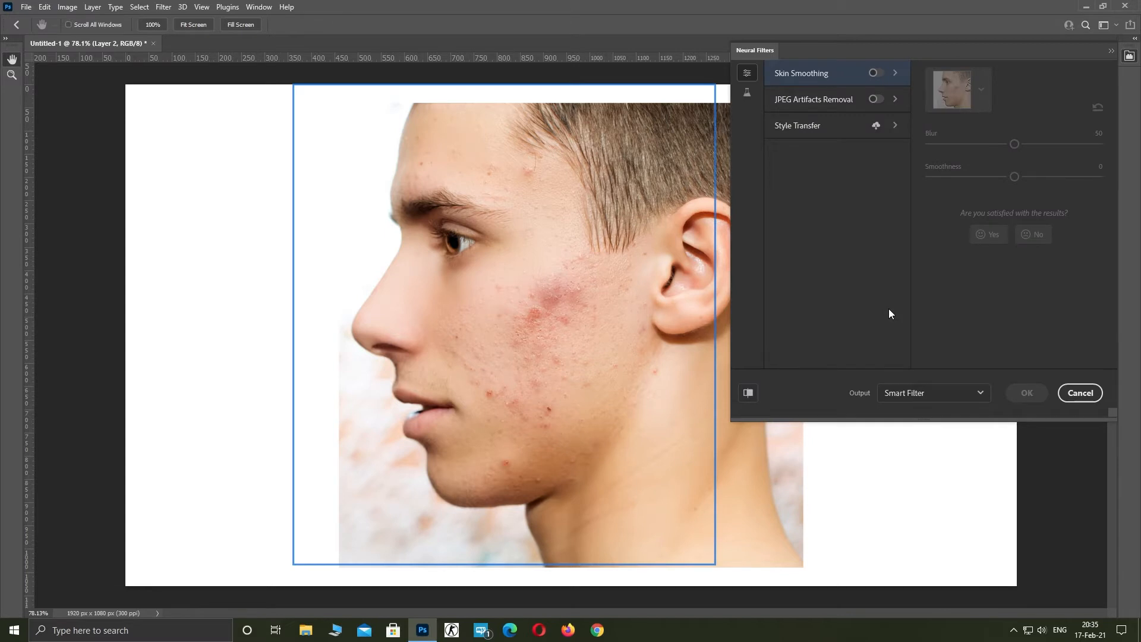
pyautogui.click(875, 72)
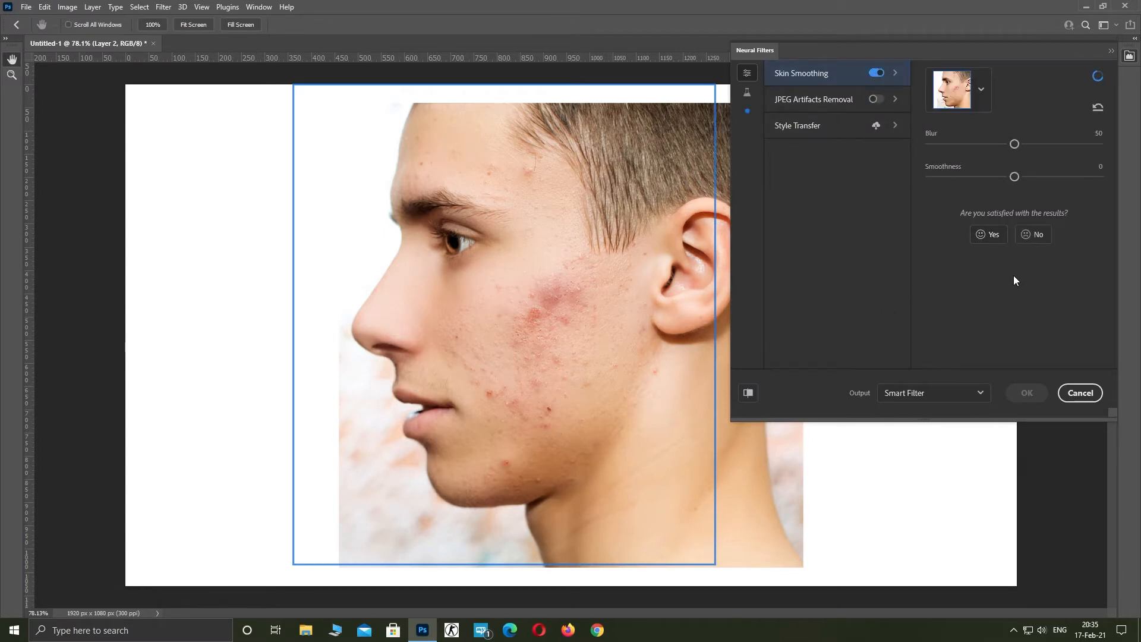
pyautogui.moveTo(1015, 144); pyautogui.dragTo(911, 170)
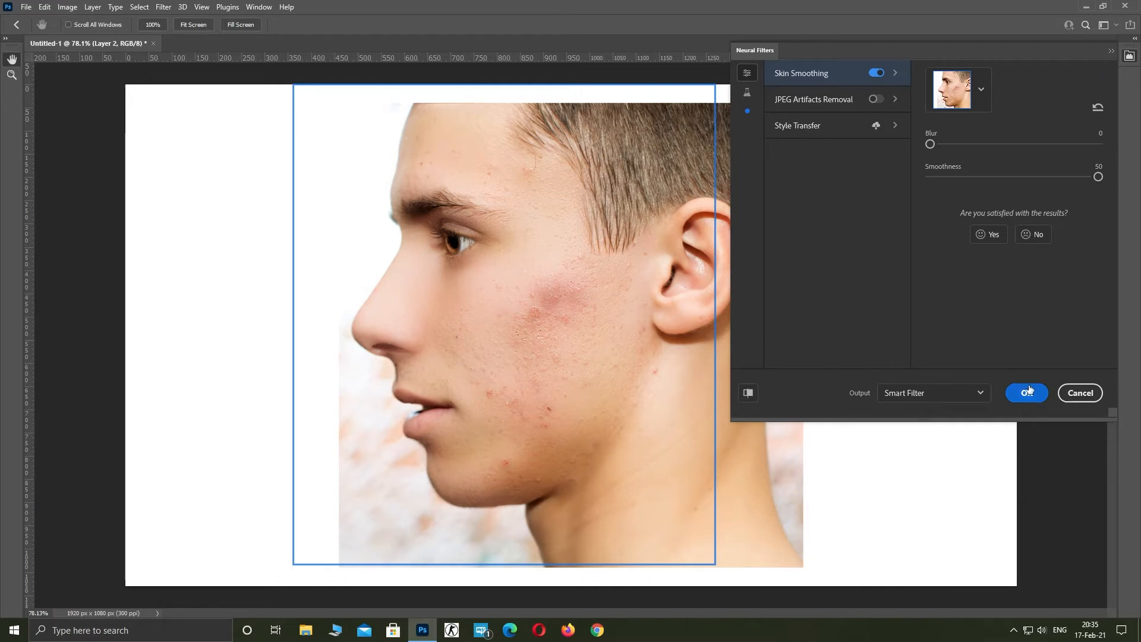
pyautogui.click(944, 395)
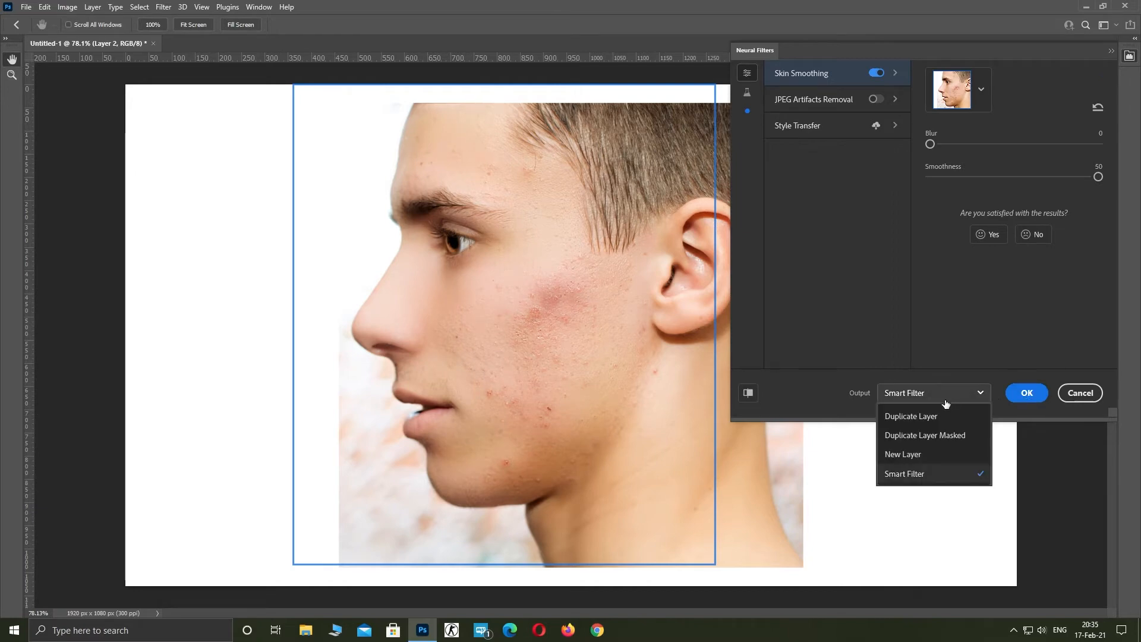
pyautogui.click(911, 456)
pyautogui.click(1028, 395)
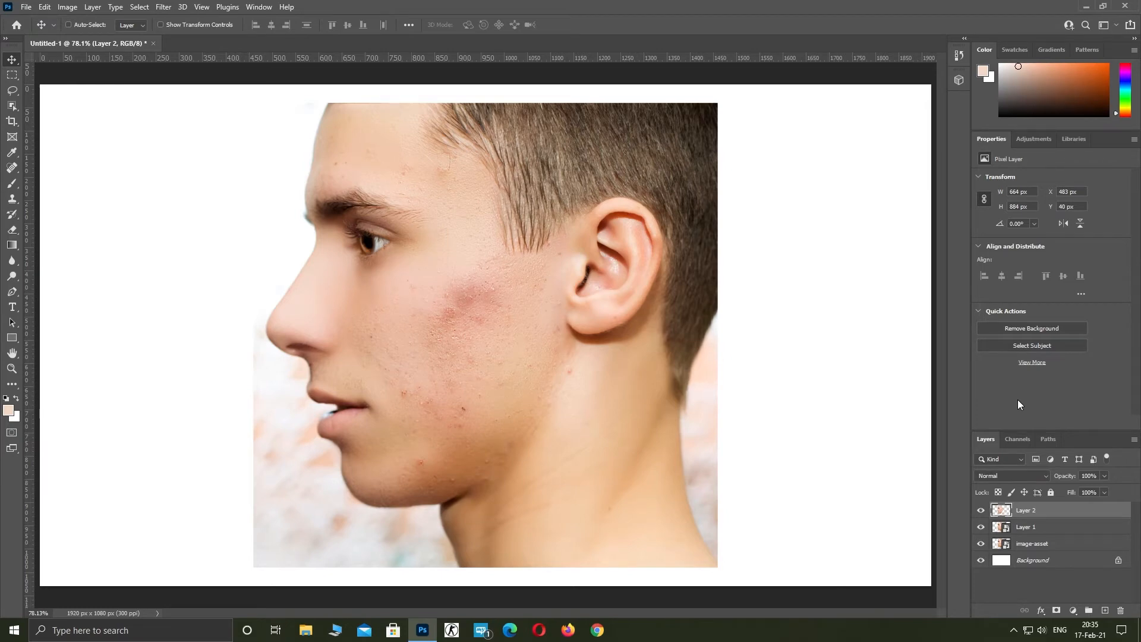
# Group the new smoothed layer together with the Layer 1 smart object.
pyautogui.hotkey('ctrl', 'g')
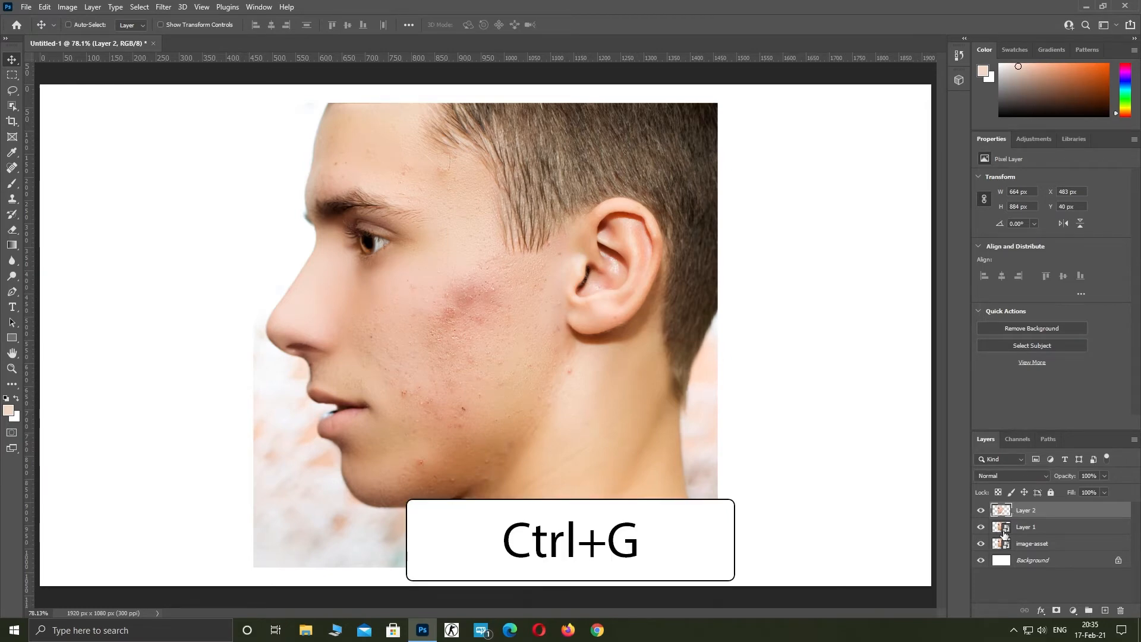
pyautogui.keyDown('shift'); pyautogui.click(1000, 527); pyautogui.keyUp('shift')
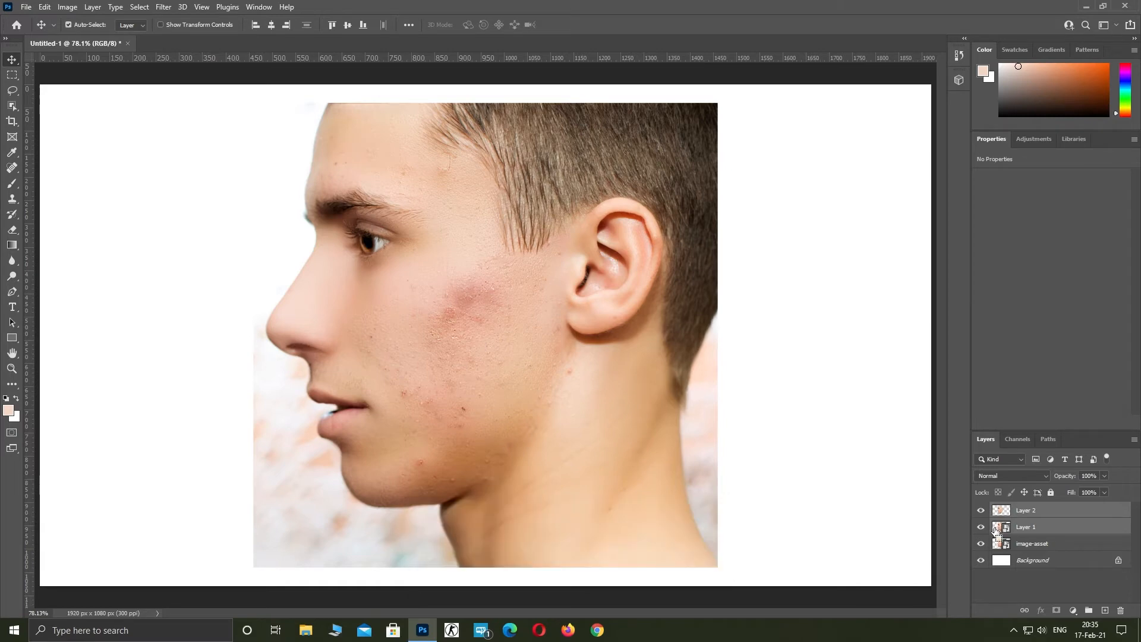
pyautogui.hotkey('ctrl', 'g')
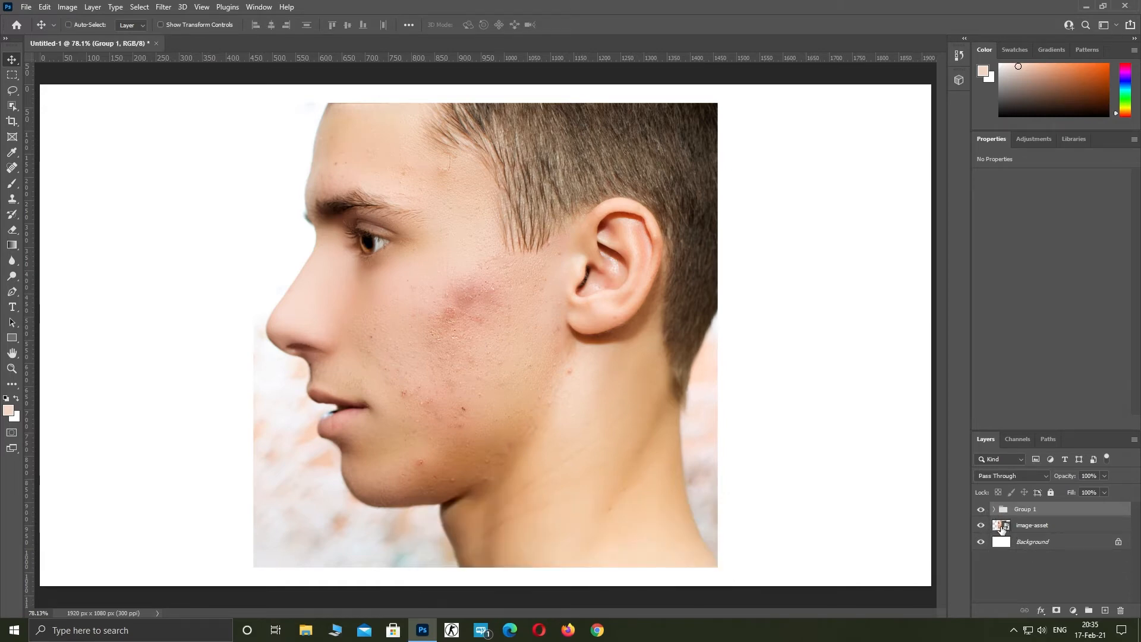
# Add a new layer above the group and heal the temple blemish and red cheek patch with the Spot Healing Brush, sampling all layers.
pyautogui.click(1106, 611)
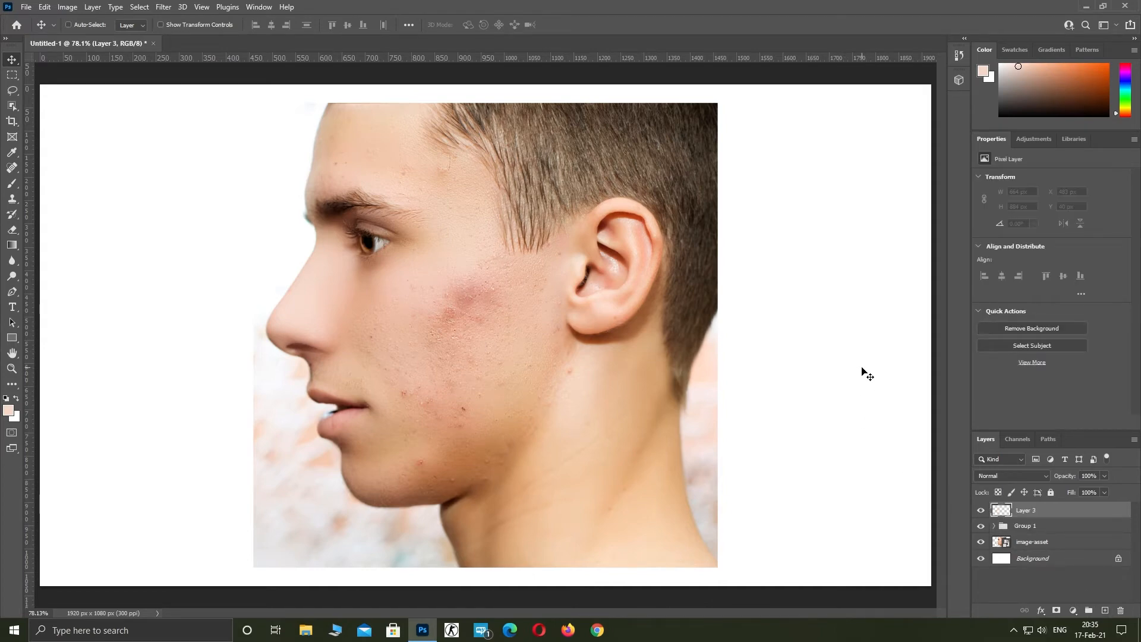
pyautogui.click(14, 171)
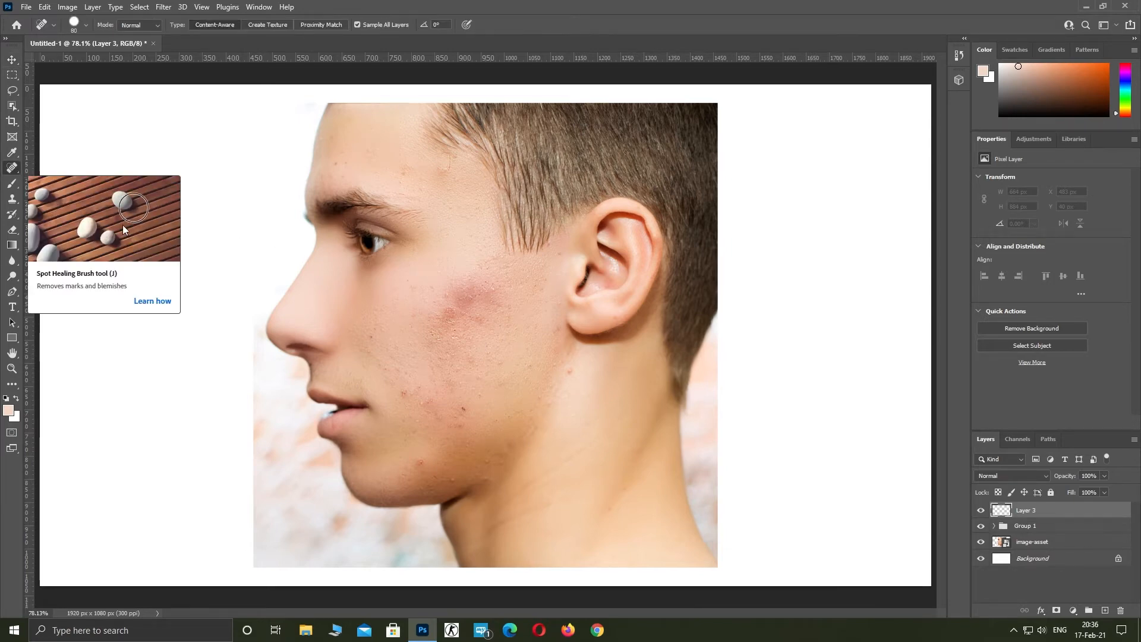
pyautogui.click(358, 25)
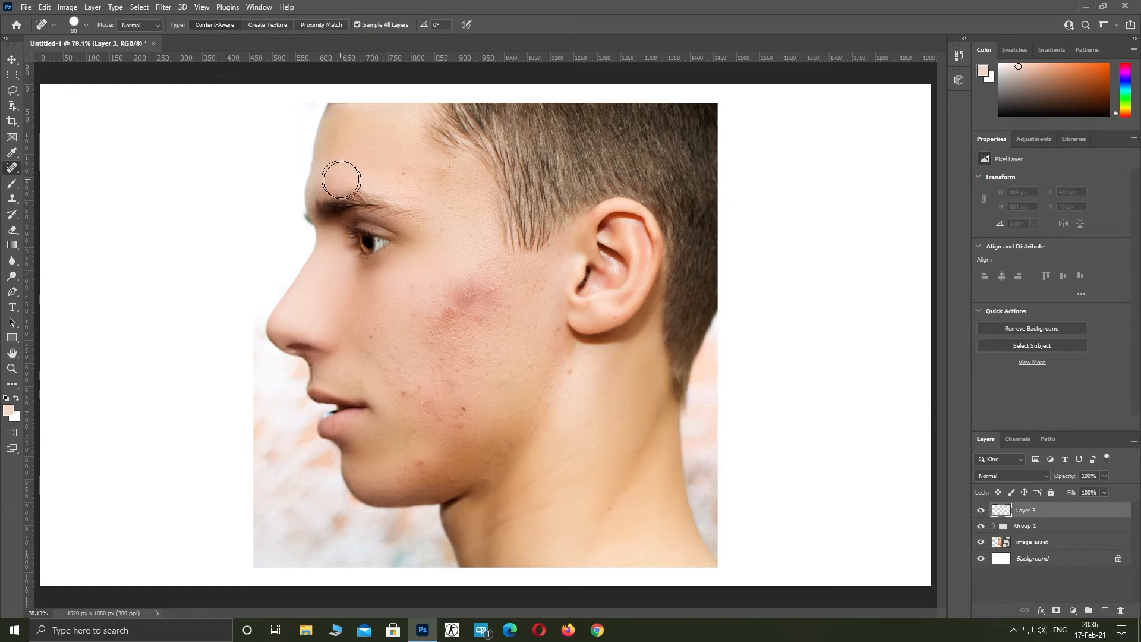
pyautogui.click(443, 170)
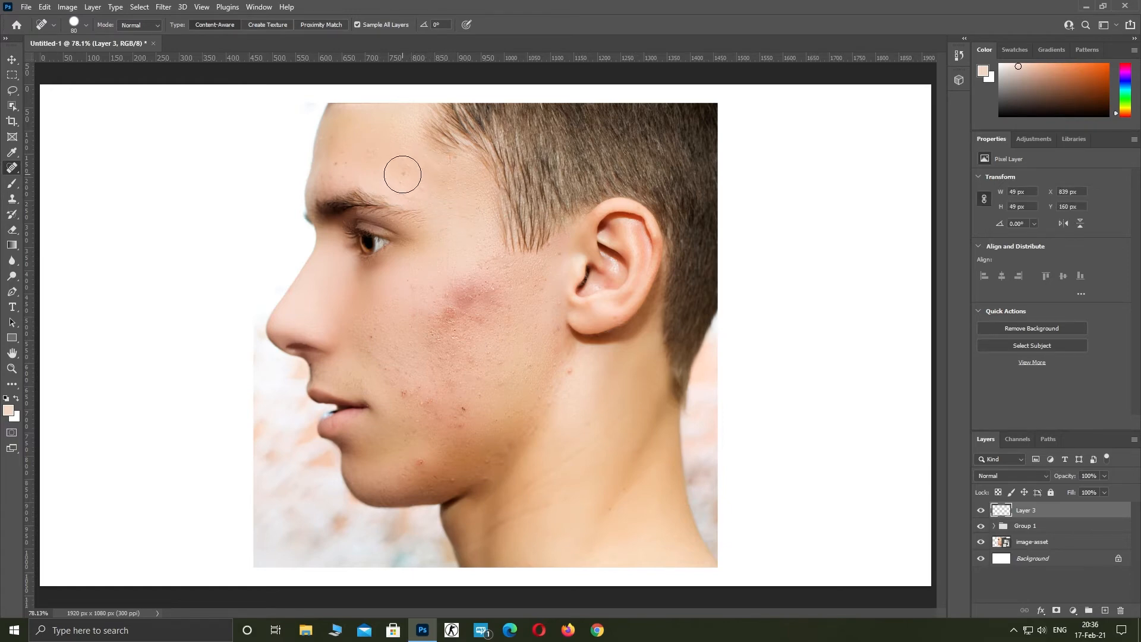
pyautogui.moveTo(471, 298); pyautogui.dragTo(473, 318)
pyautogui.moveTo(476, 315); pyautogui.dragTo(505, 305)
pyautogui.click(437, 333)
pyautogui.click(497, 286)
pyautogui.click(472, 360)
pyautogui.click(553, 327)
pyautogui.moveTo(451, 283); pyautogui.dragTo(493, 261)
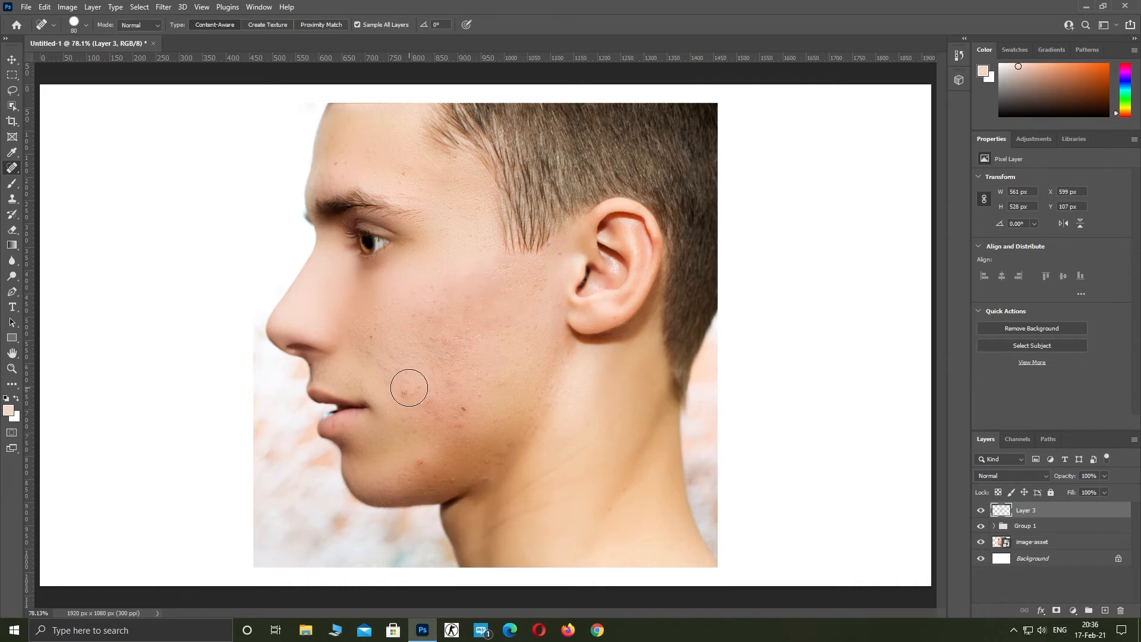
# Heal the remaining spots on the lower cheek, chin, jaw and forehead with the Spot Healing Brush.
pyautogui.click(313, 368)
pyautogui.click(423, 462)
pyautogui.click(462, 409)
pyautogui.click(457, 423)
pyautogui.click(431, 423)
pyautogui.click(425, 398)
pyautogui.click(439, 482)
pyautogui.click(408, 168)
pyautogui.click(349, 161)
pyautogui.click(373, 153)
pyautogui.click(351, 122)
pyautogui.click(446, 245)
pyautogui.click(412, 356)
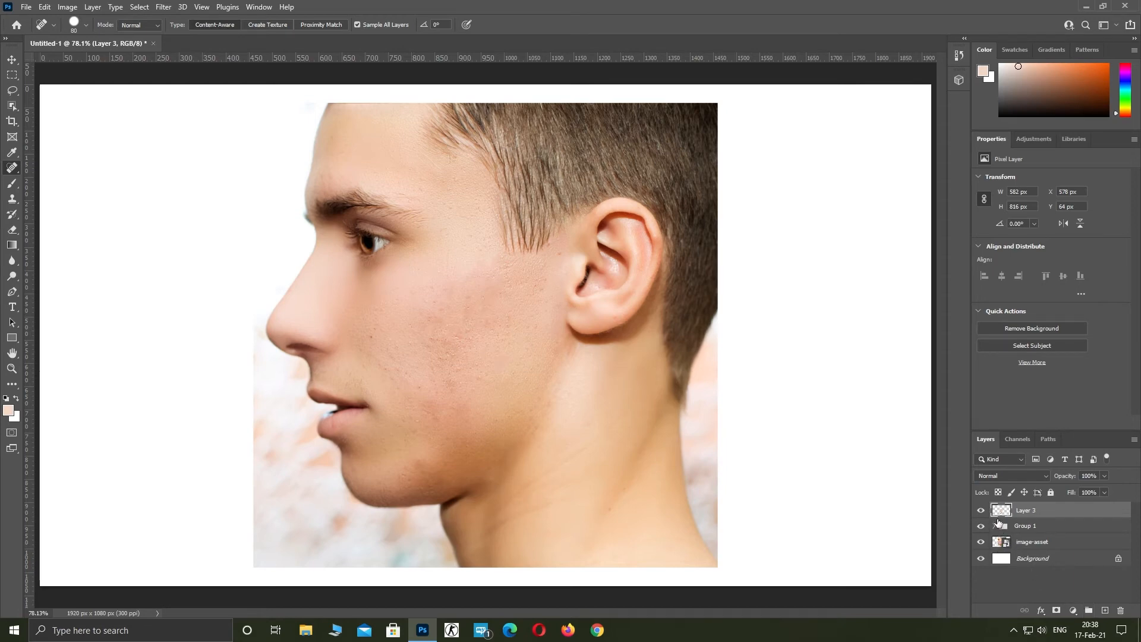
# Add a new layer filled with a skin tone sampled from the upper cheek, and hide the fill with a black layer mask.
pyautogui.click(1105, 610)
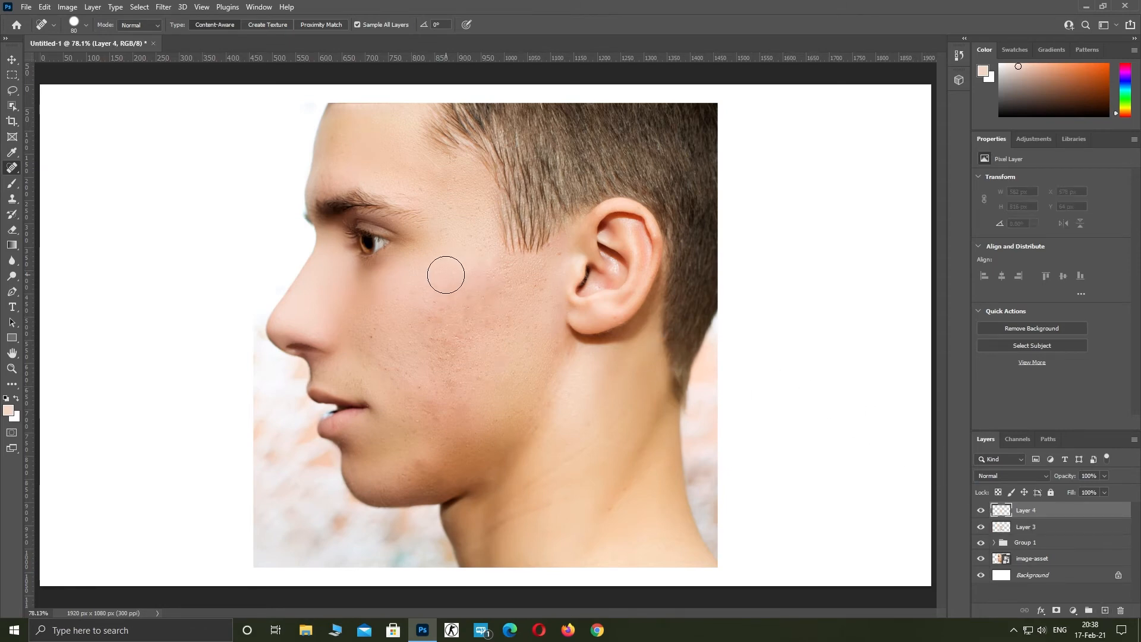
pyautogui.press('b')
pyautogui.press('alt')
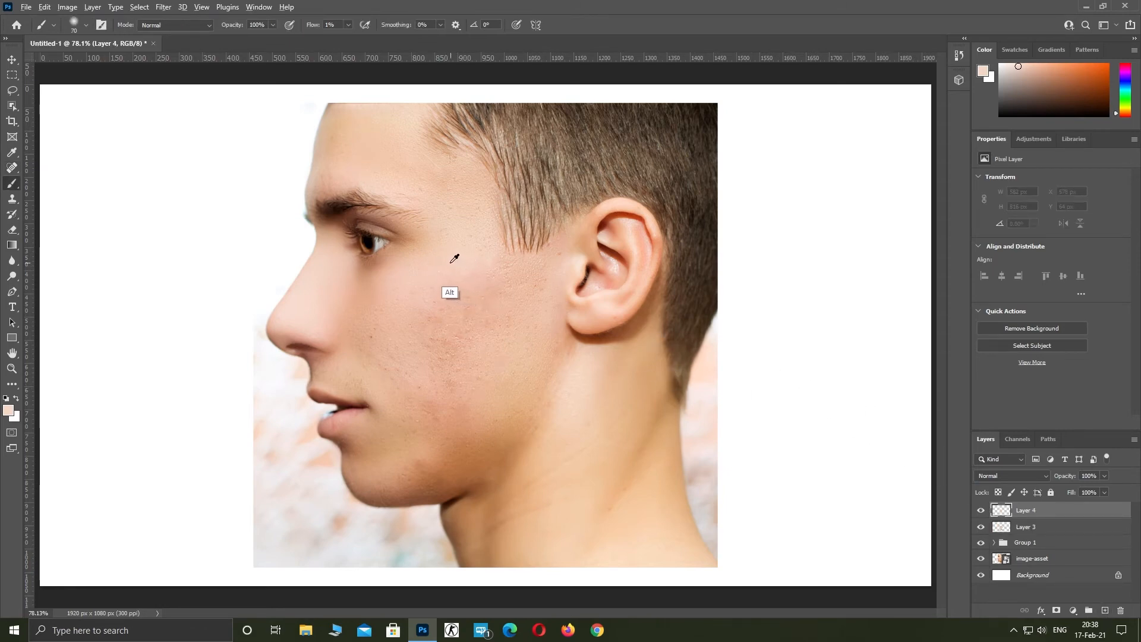
pyautogui.keyDown('alt'); pyautogui.click(454, 259); pyautogui.keyUp('alt')
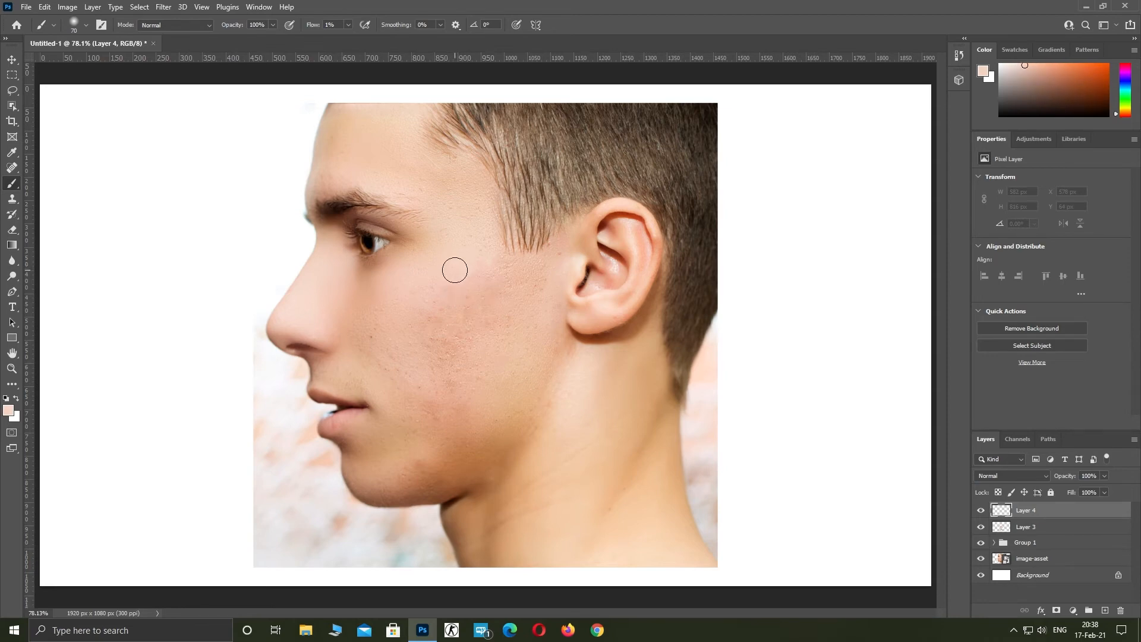
pyautogui.hotkey('alt', 'Delete')
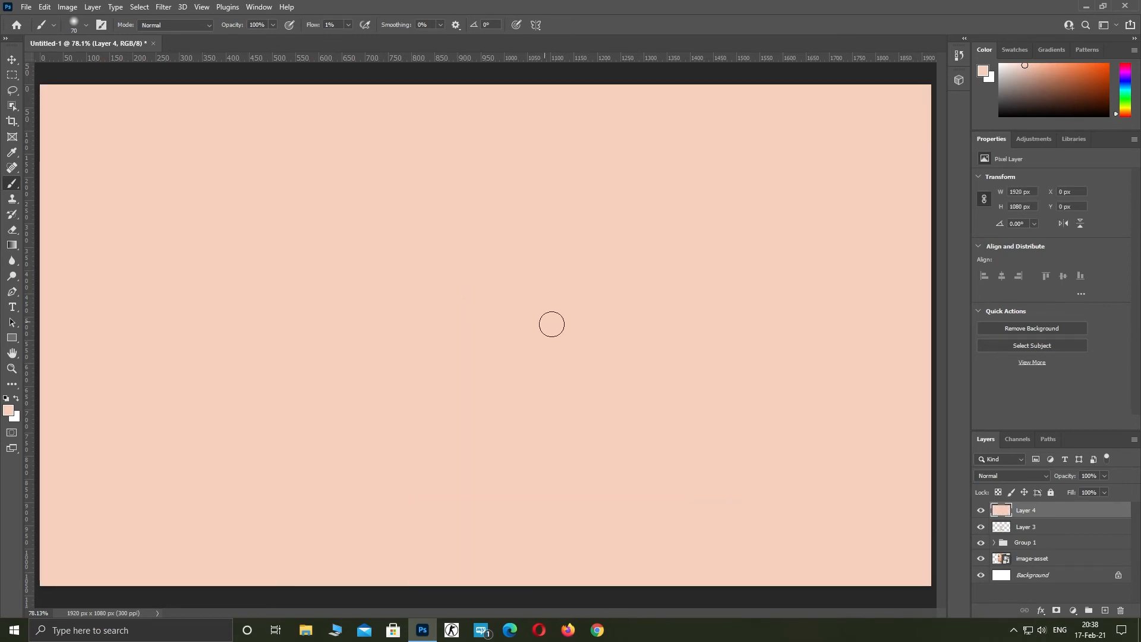
pyautogui.click(1056, 612)
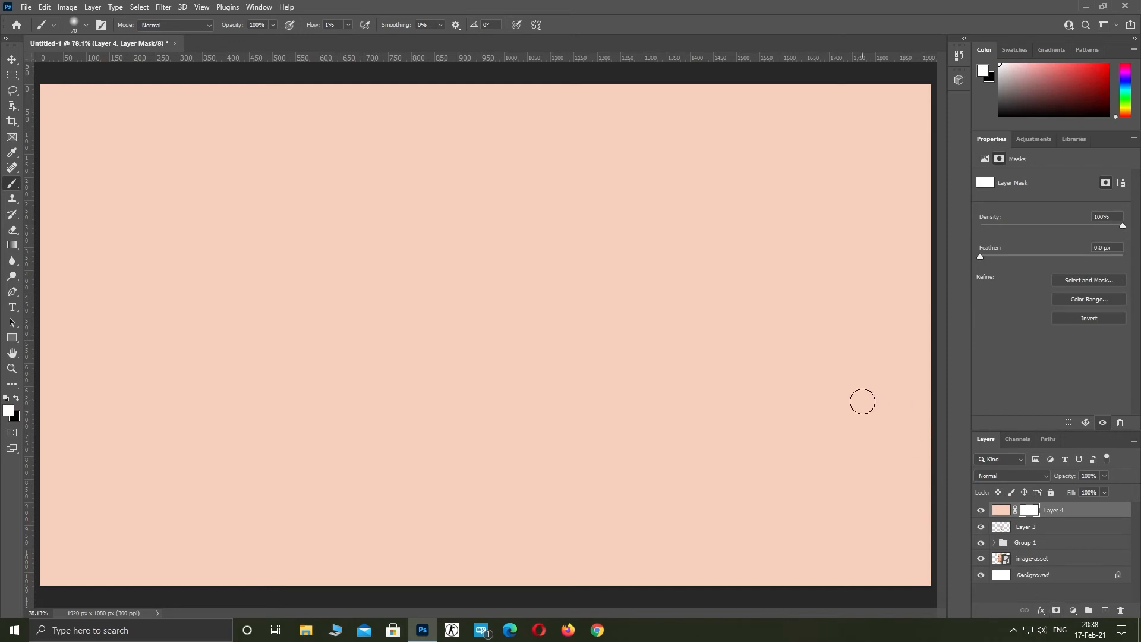
pyautogui.hotkey('ctrl', 'i')
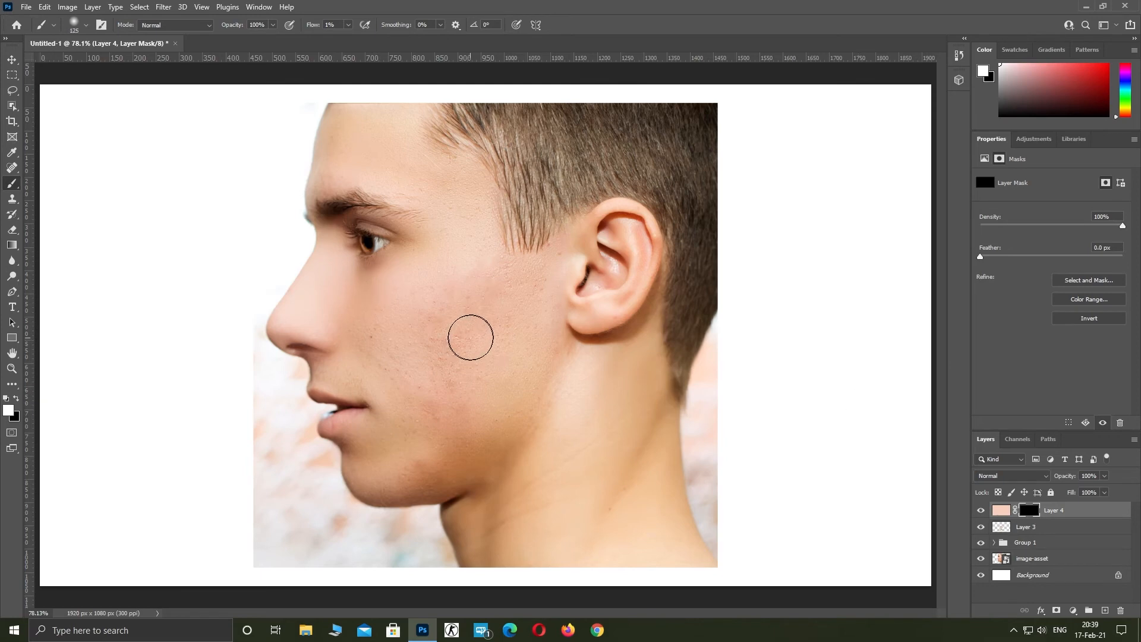
# Set the skin-tone layer's blend mode to Lighter Color and paint white on its mask over the reddened cheek.
pyautogui.click(989, 479)
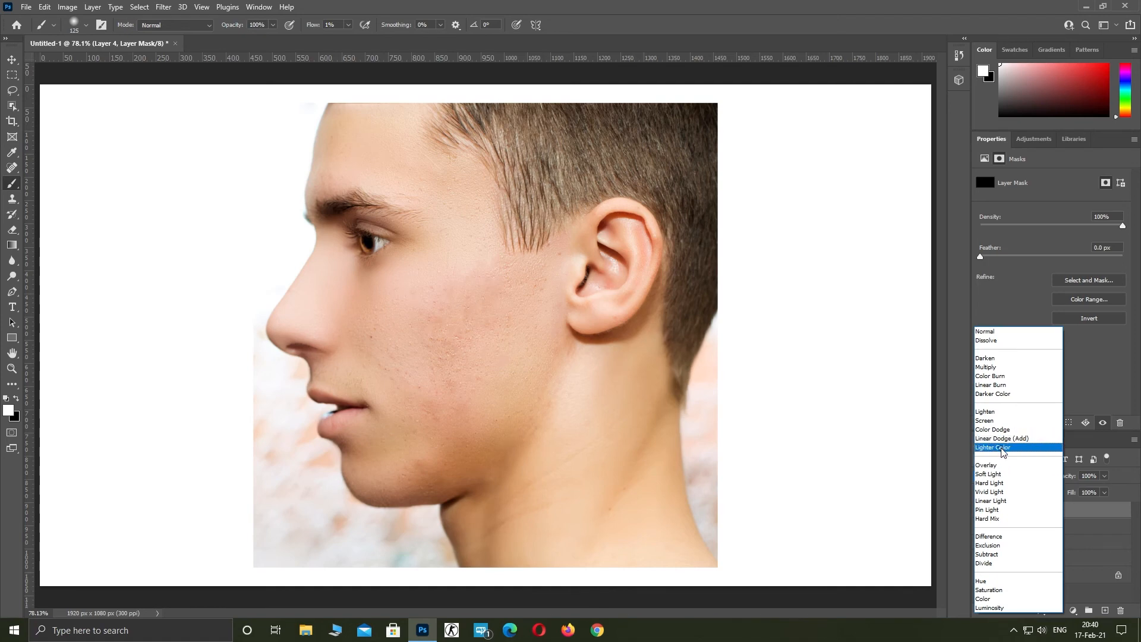
pyautogui.click(1003, 448)
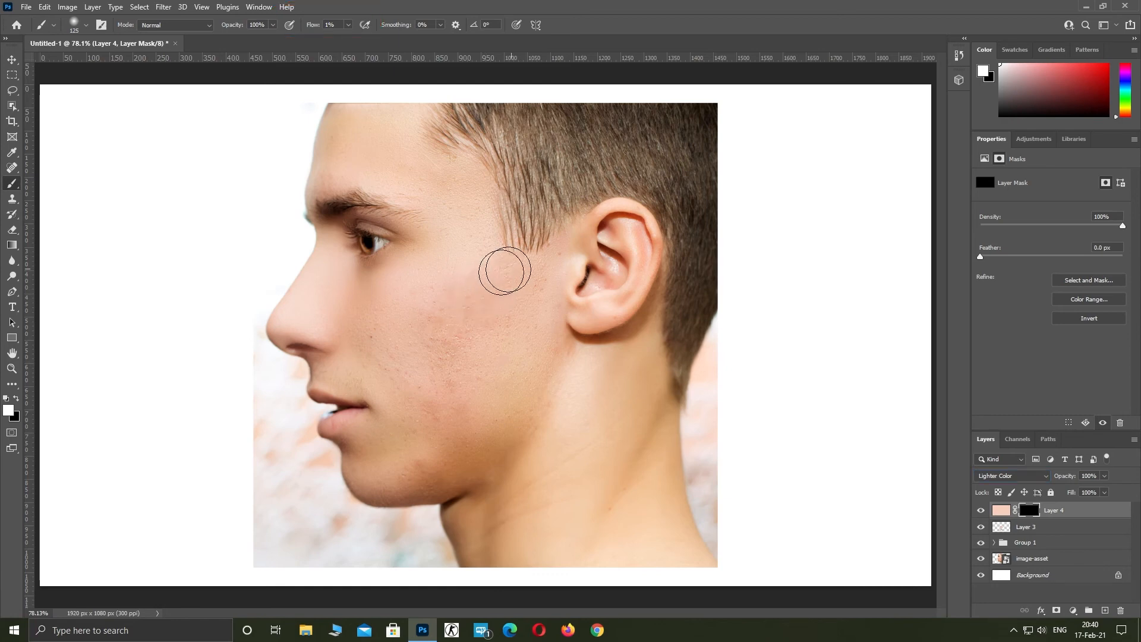
pyautogui.moveTo(480, 336)
pyautogui.mouseDown()
pyautogui.moveTo(458, 391)
pyautogui.moveTo(552, 255)
pyautogui.moveTo(463, 285)
pyautogui.moveTo(515, 324)
pyautogui.moveTo(495, 364)
pyautogui.moveTo(446, 410)
pyautogui.moveTo(499, 434)
pyautogui.moveTo(370, 307)
pyautogui.moveTo(499, 344)
pyautogui.moveTo(480, 328)
pyautogui.moveTo(456, 188)
pyautogui.moveTo(447, 452)
pyautogui.moveTo(517, 389)
pyautogui.moveTo(422, 284)
pyautogui.moveTo(414, 392)
pyautogui.moveTo(559, 296)
pyautogui.moveTo(436, 217)
pyautogui.moveTo(462, 465)
pyautogui.moveTo(458, 284)
pyautogui.moveTo(486, 276)
pyautogui.moveTo(500, 367)
pyautogui.moveTo(428, 376)
pyautogui.moveTo(531, 406)
pyautogui.mouseUp()
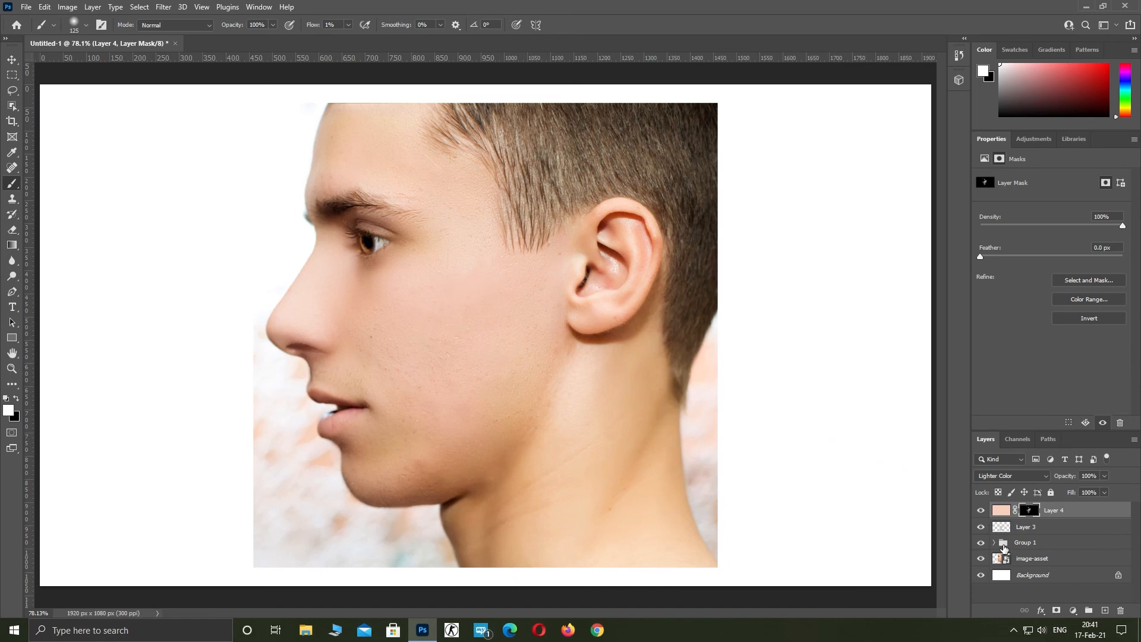
# Group Layer 4, Layer 3 and Group 1 into one retouching group.
pyautogui.keyDown('shift'); pyautogui.click(1004, 543); pyautogui.keyUp('shift')
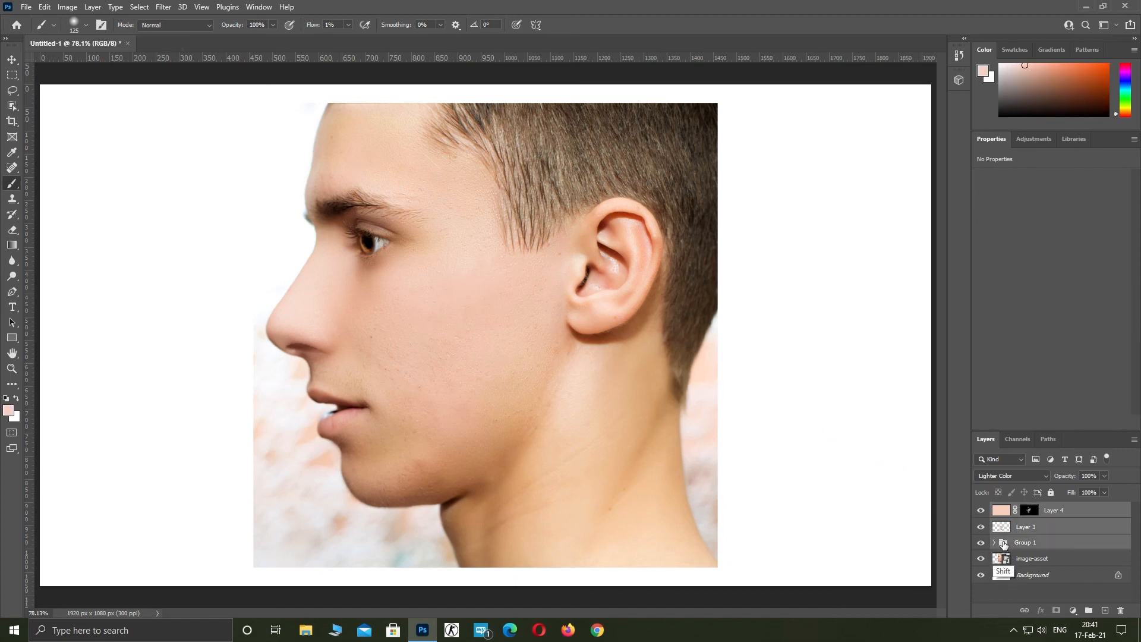
pyautogui.hotkey('ctrl', 'g')
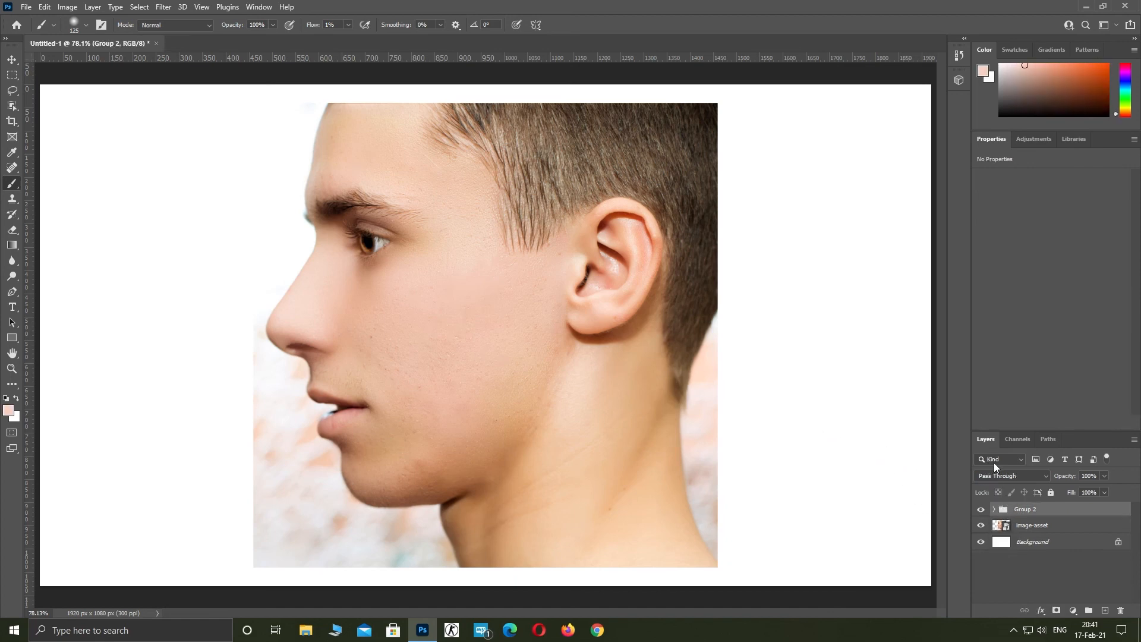
# Toggle the retouching group's visibility to compare the face before and after the skin retouching.
pyautogui.click(981, 510)
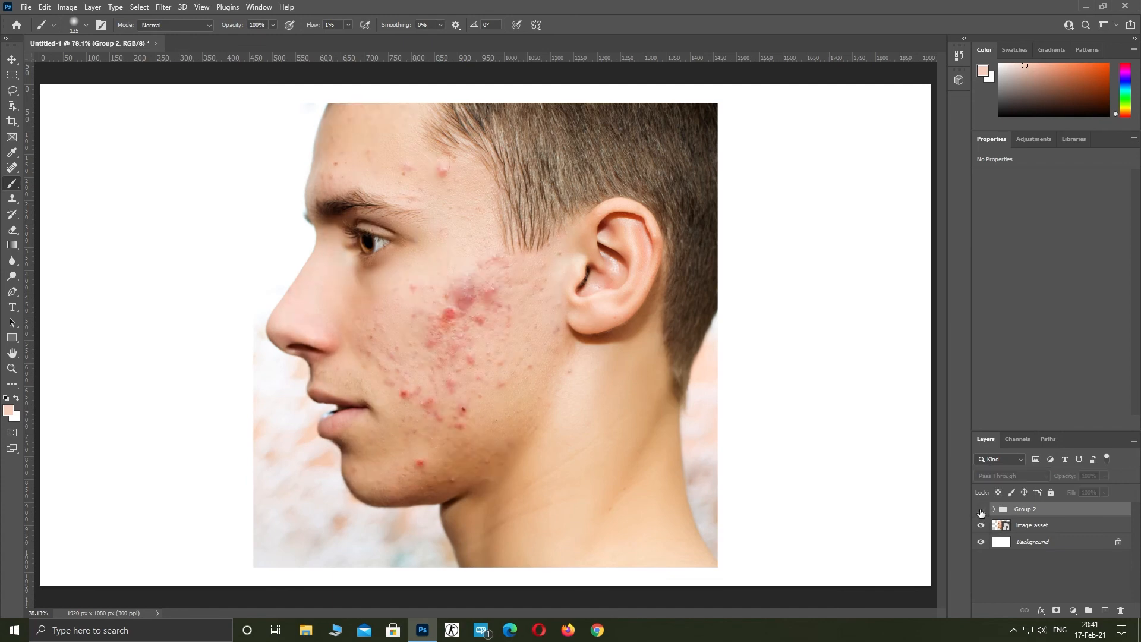
pyautogui.click(982, 510)
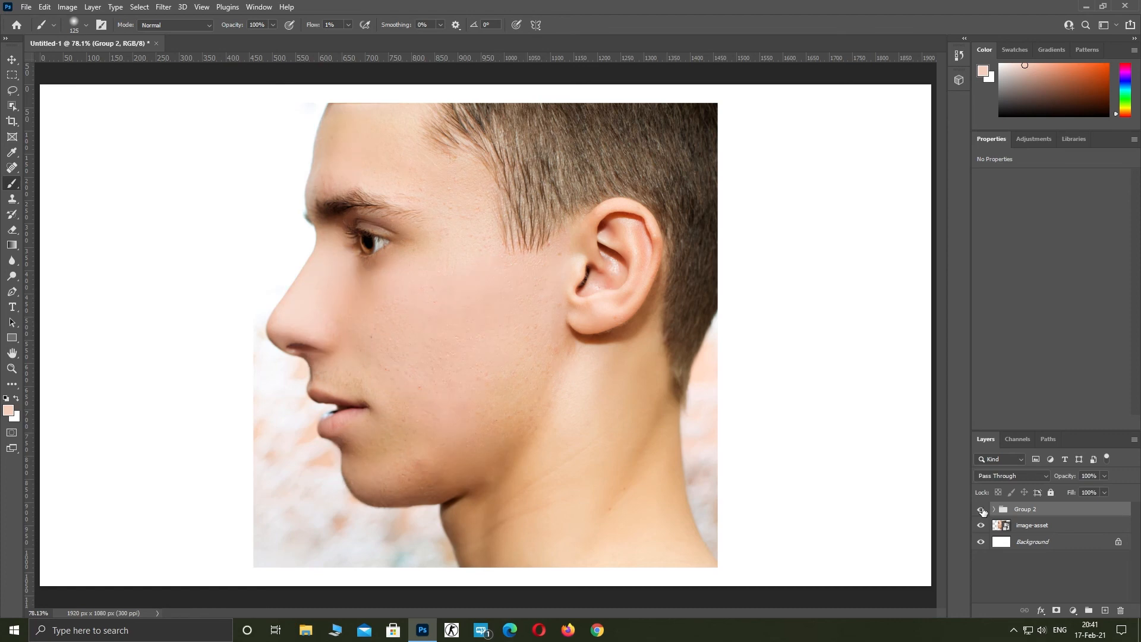
pyautogui.click(981, 510)
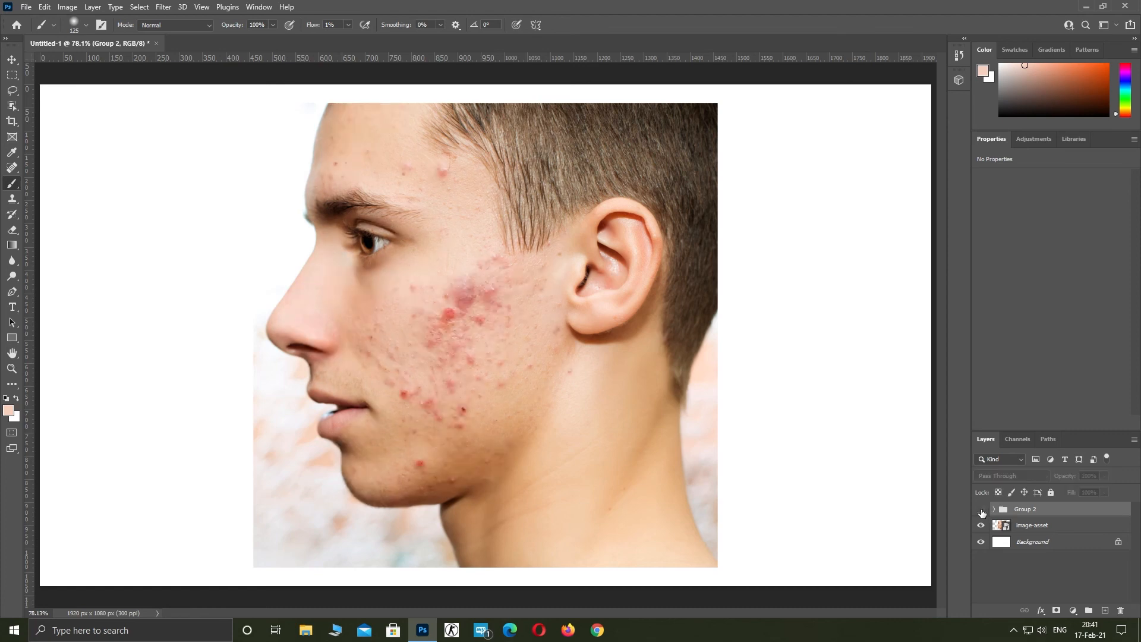
pyautogui.click(981, 510)
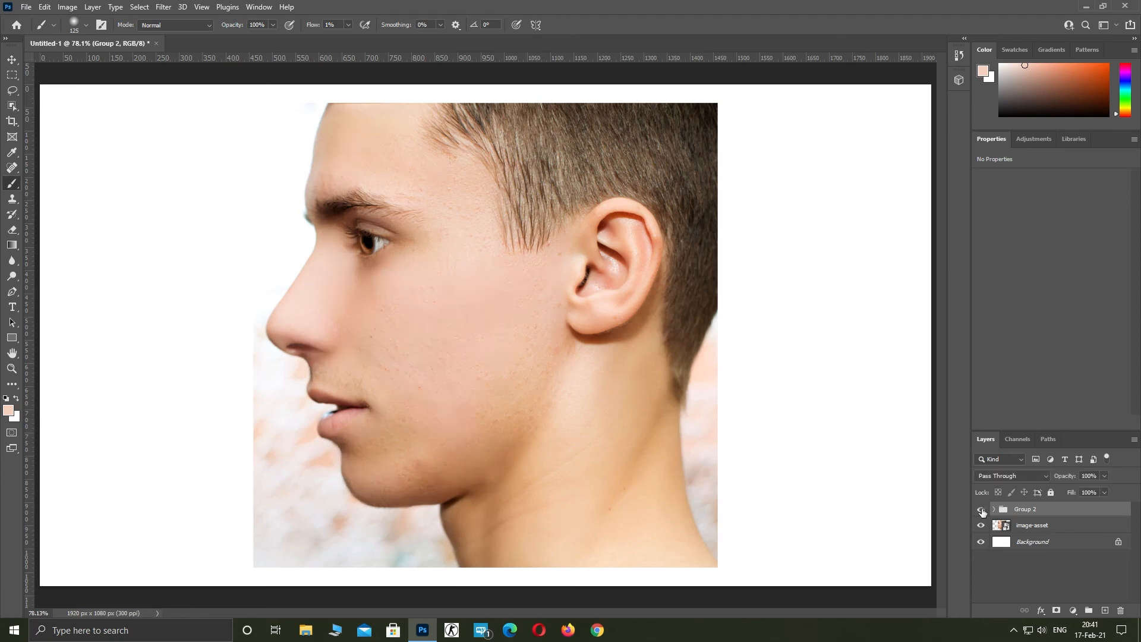
pyautogui.click(981, 510)
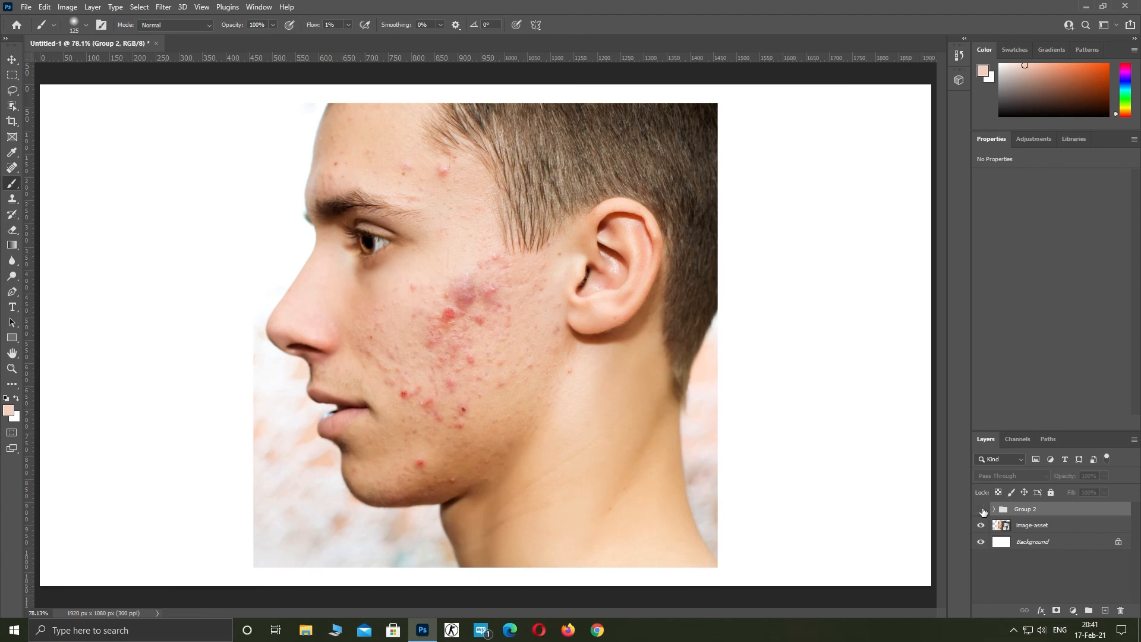
pyautogui.click(981, 510)
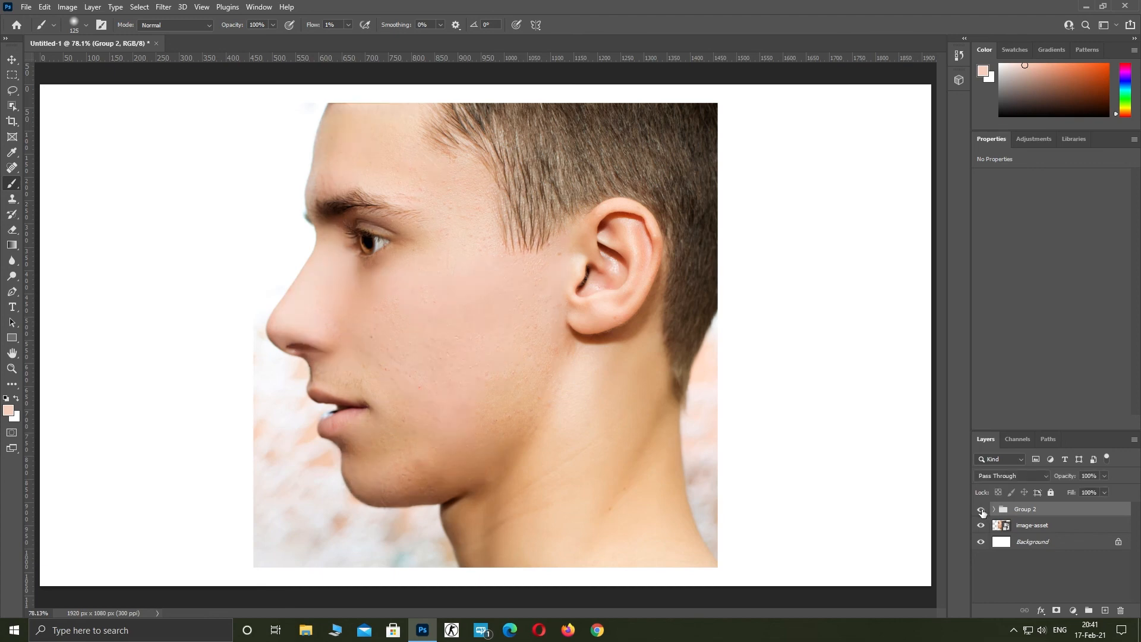